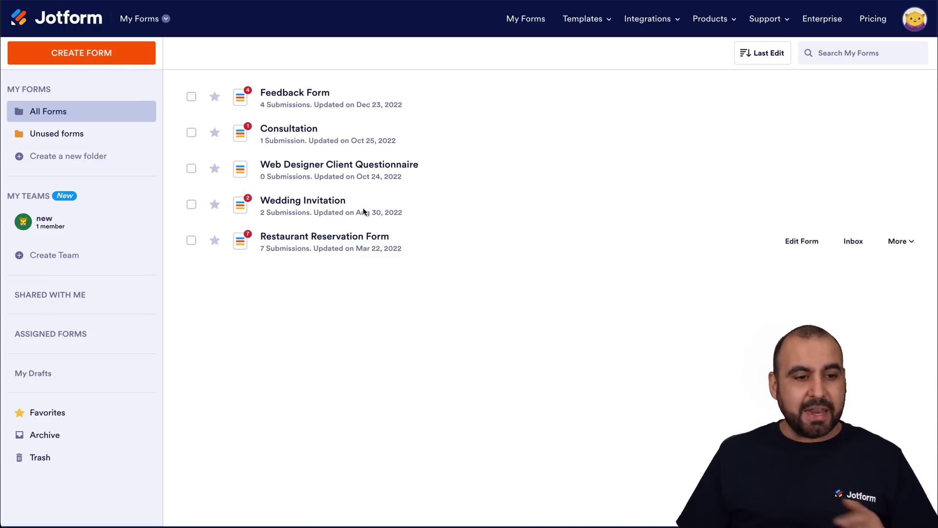
Begin a new form with CREATE FORM on the My Forms page
left_click(117, 58)
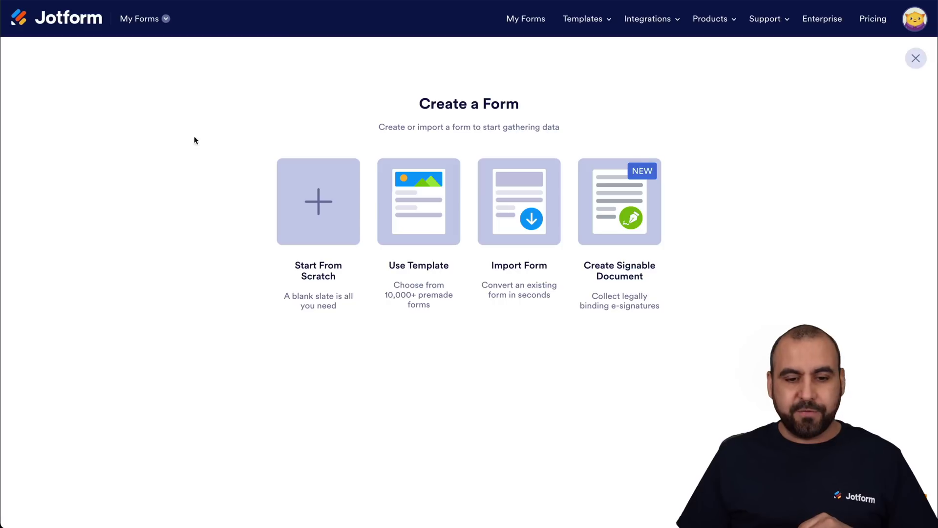
Preview the Feedback Form template and create the new form from it
left_click(402, 220)
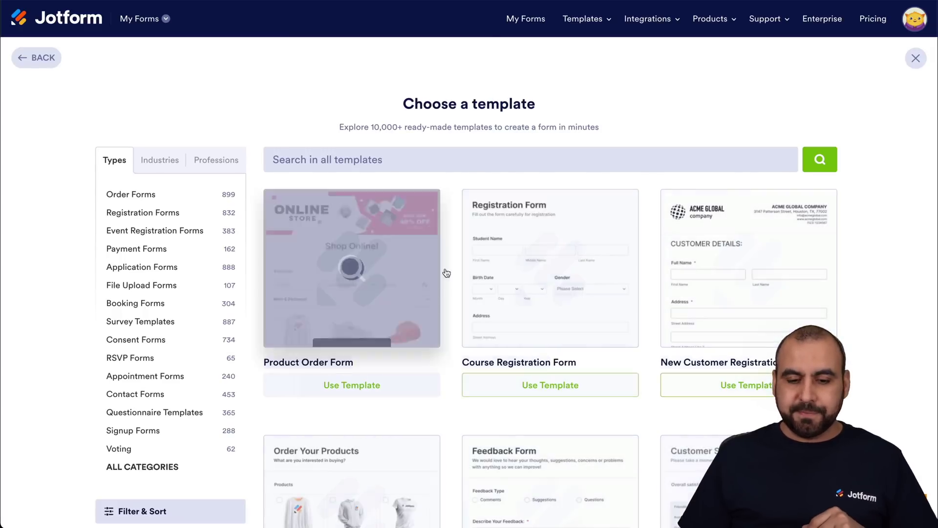
scroll(557, 367, "down", 5)
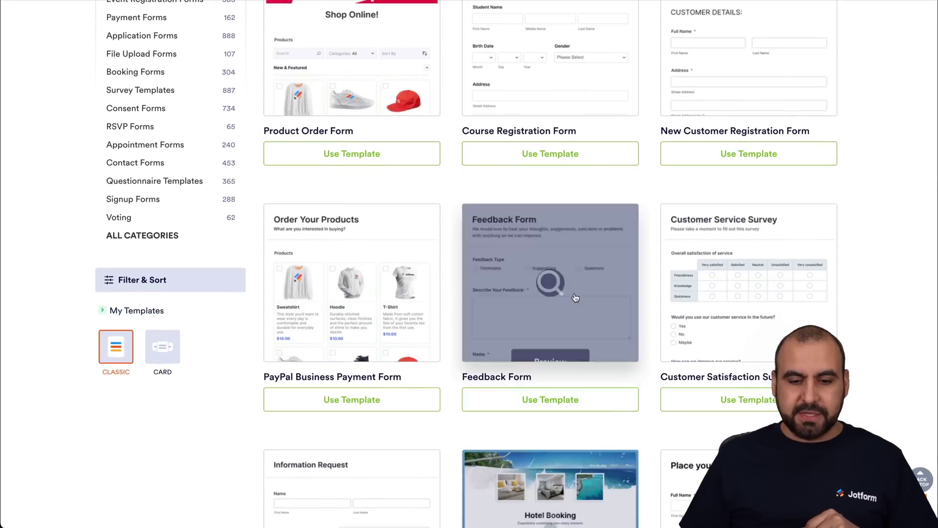
left_click(555, 286)
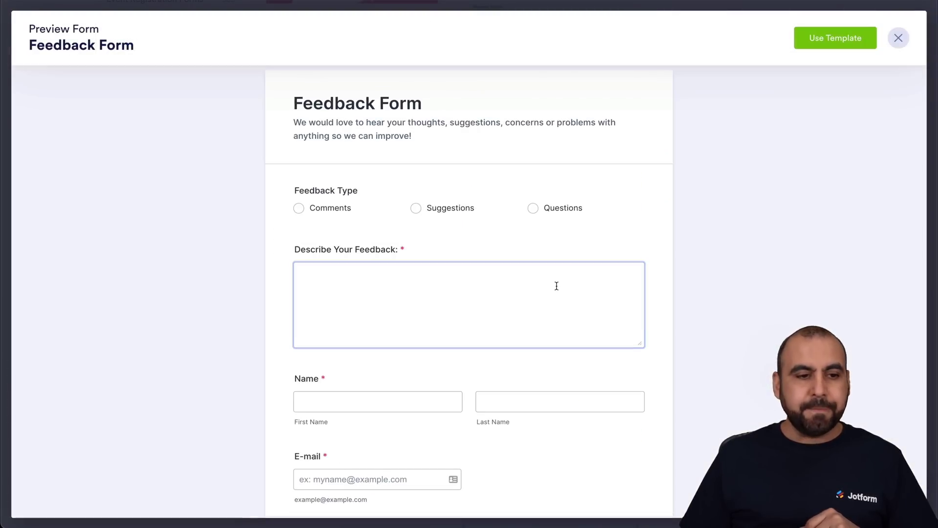
left_click(843, 42)
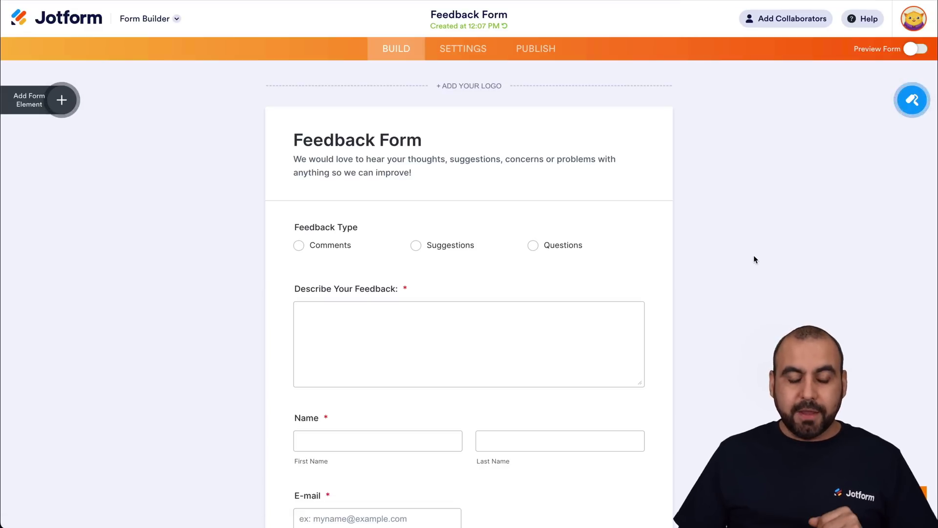
Search widgets for 'url' and place Get Form Page URL below the E-mail field
scroll(754, 259, "down", 3)
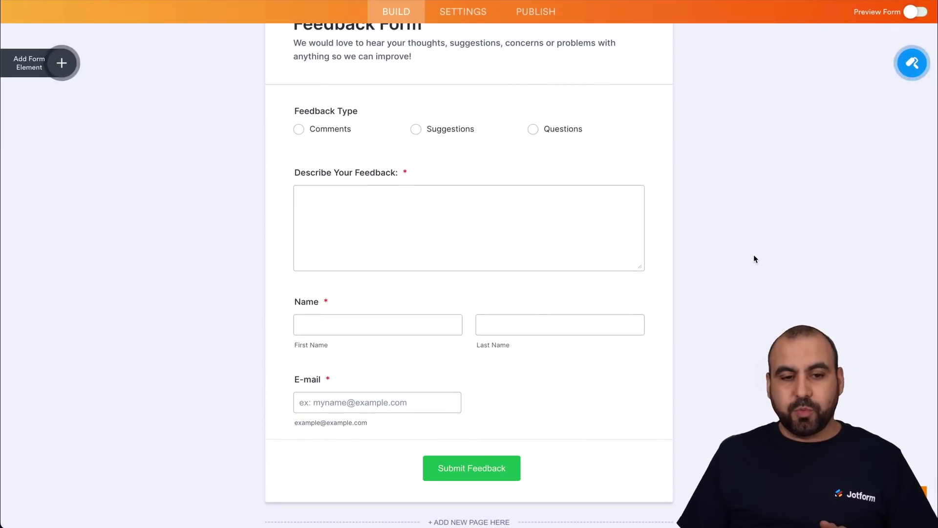
scroll(754, 259, "up", 3)
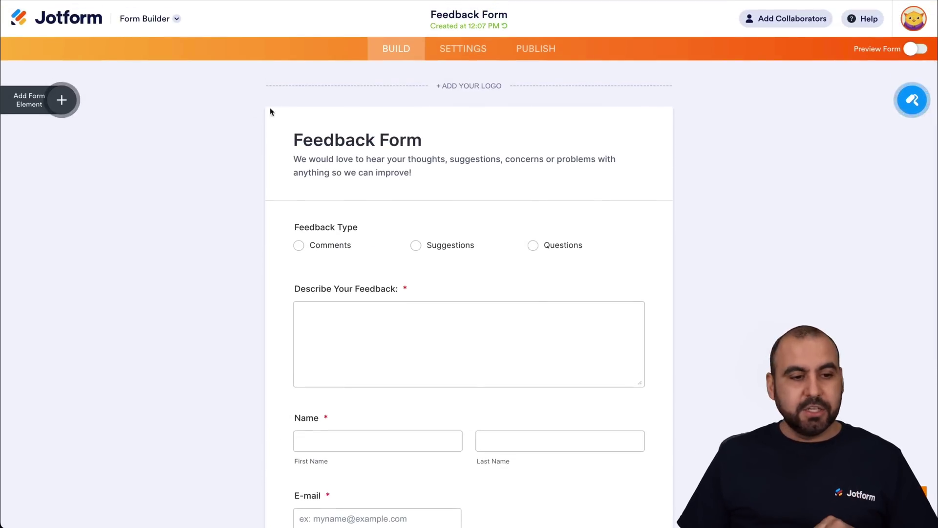
left_click(63, 101)
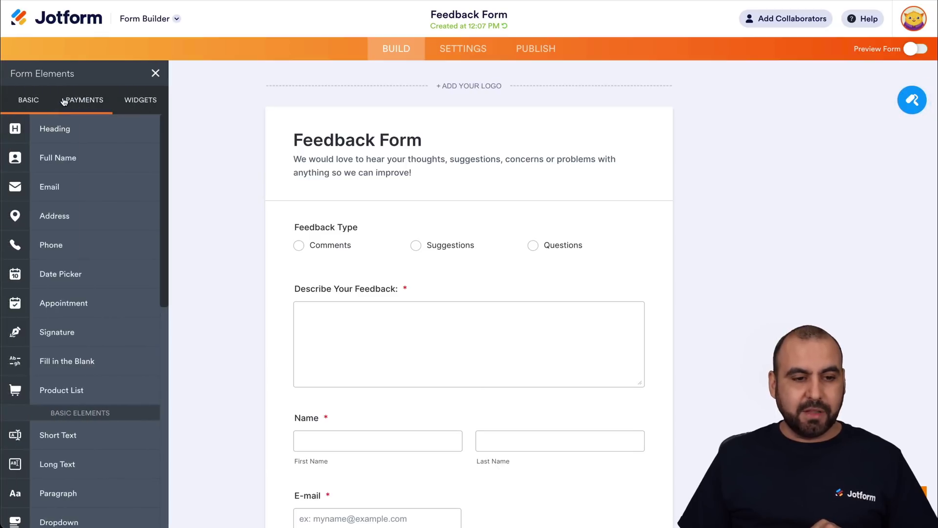
left_click(140, 100)
left_click(90, 128)
type("url")
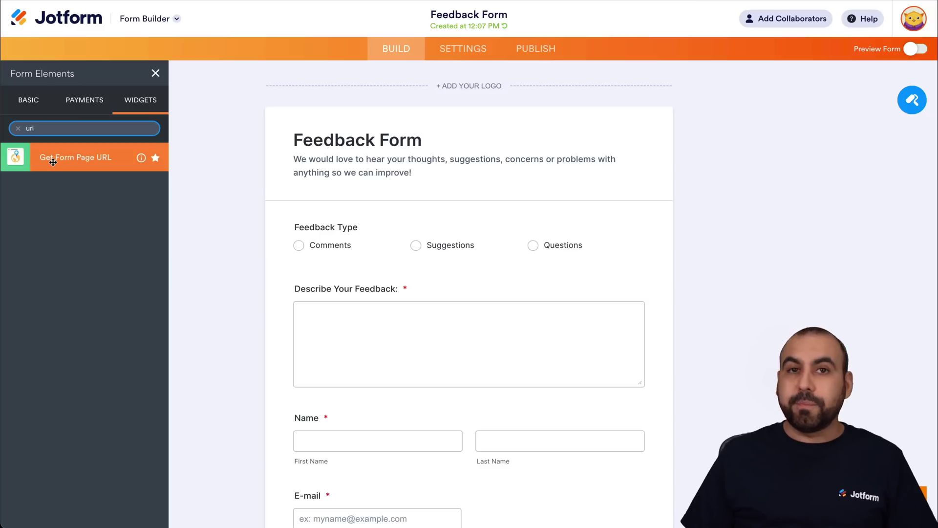
left_click_drag(63, 161, 412, 365)
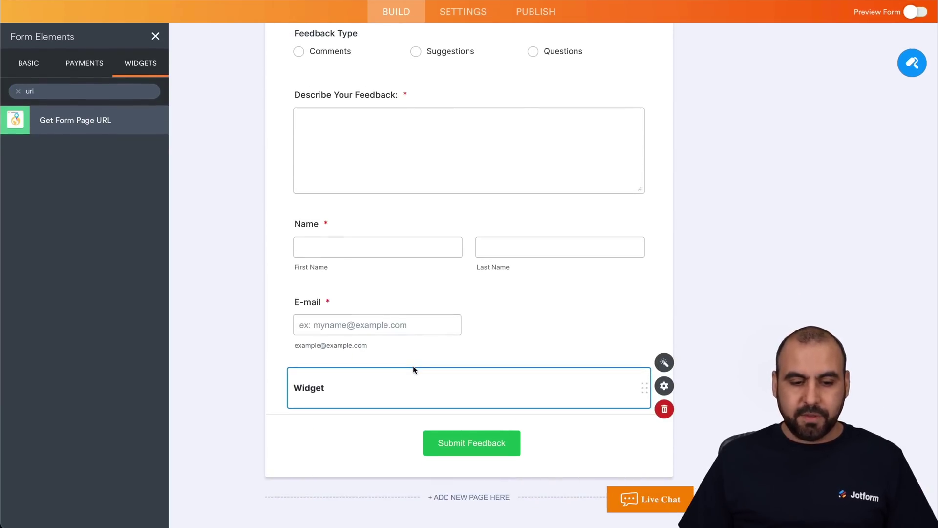
left_click(288, 327)
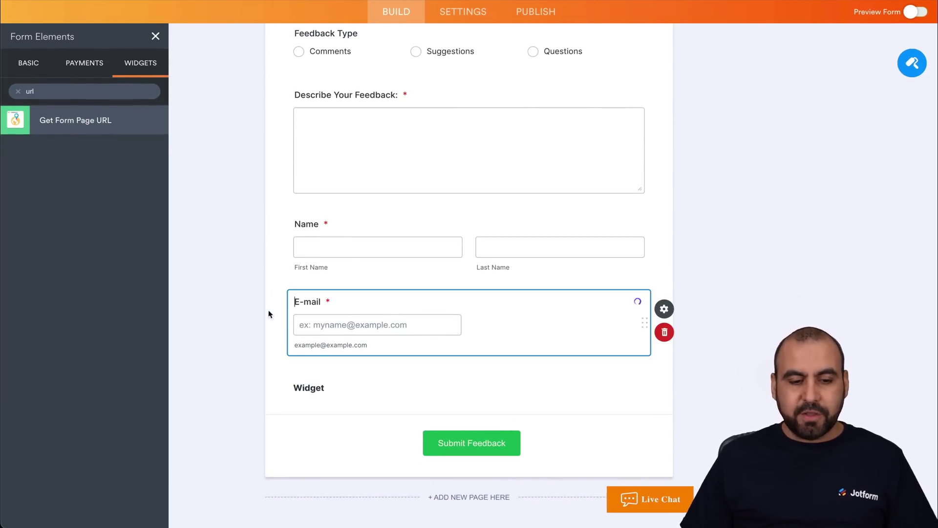
Add a Short Text field labelled 'FOR TESTING' directly below the E-mail field
left_click(47, 64)
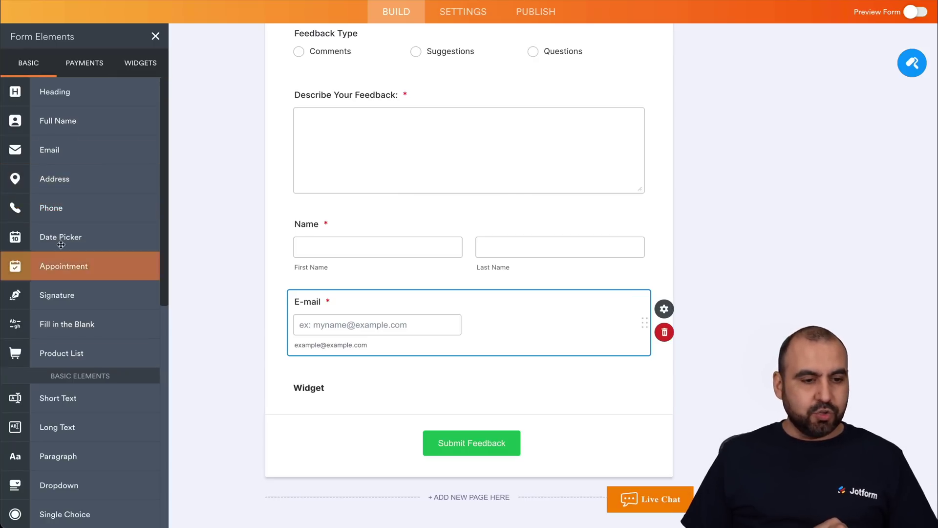
scroll(72, 371, "down", 2)
left_click_drag(58, 309, 413, 390)
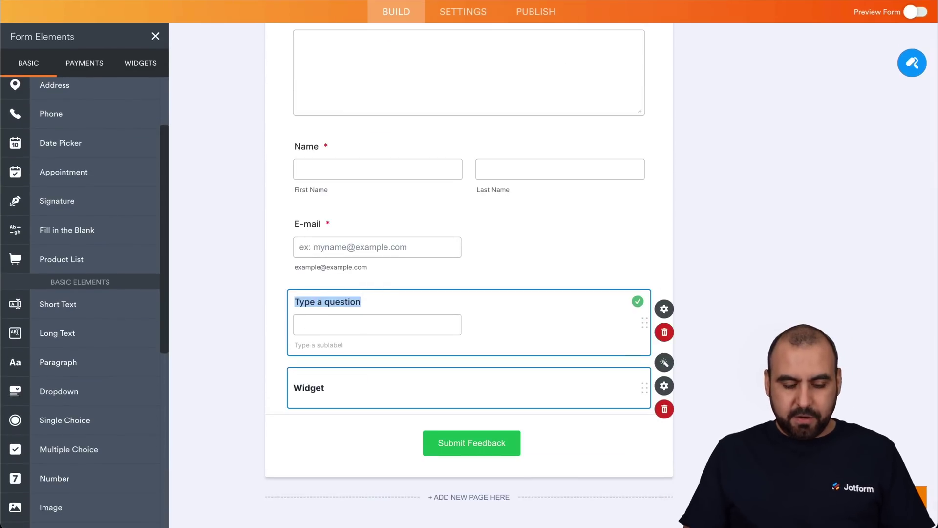
type("FOR TESTING")
left_click(233, 313)
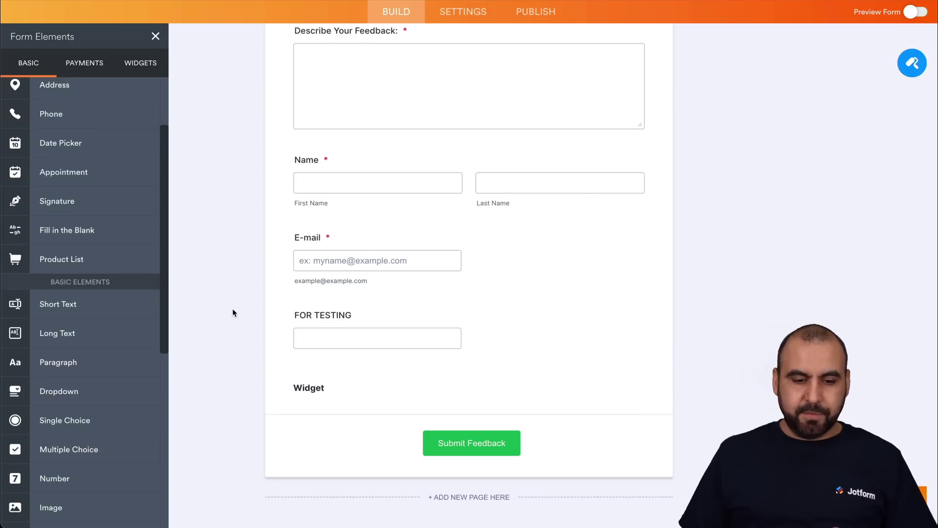
scroll(383, 356, "up", 5)
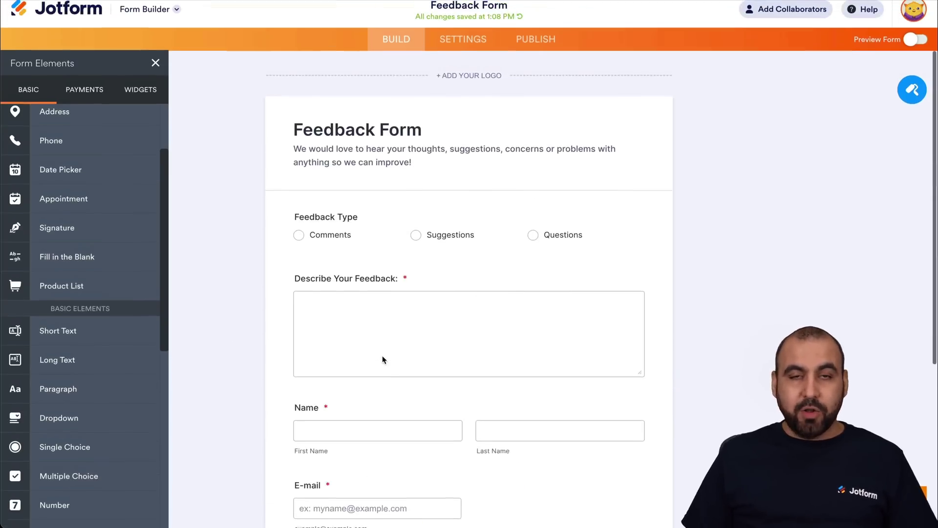
Start a Show/Hide Field condition: IF Get Page URL contains 'edit'
left_click(477, 49)
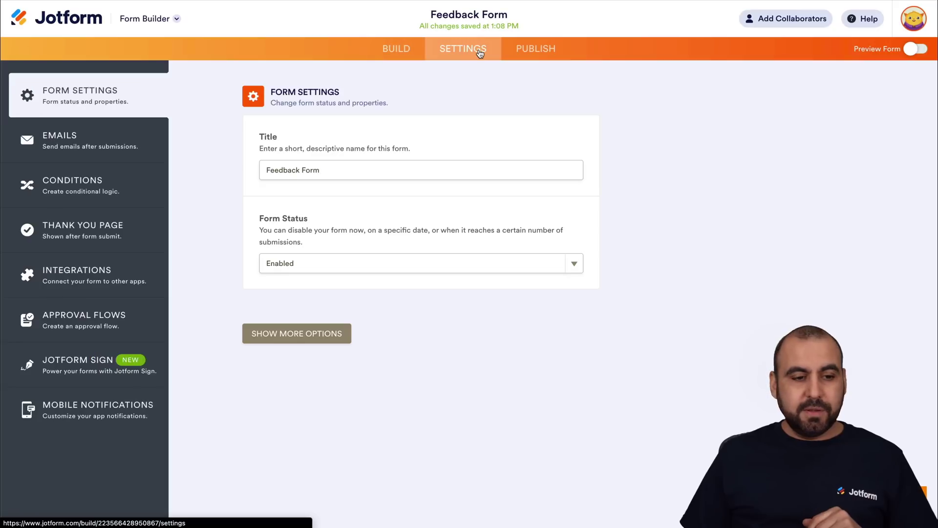
left_click(86, 182)
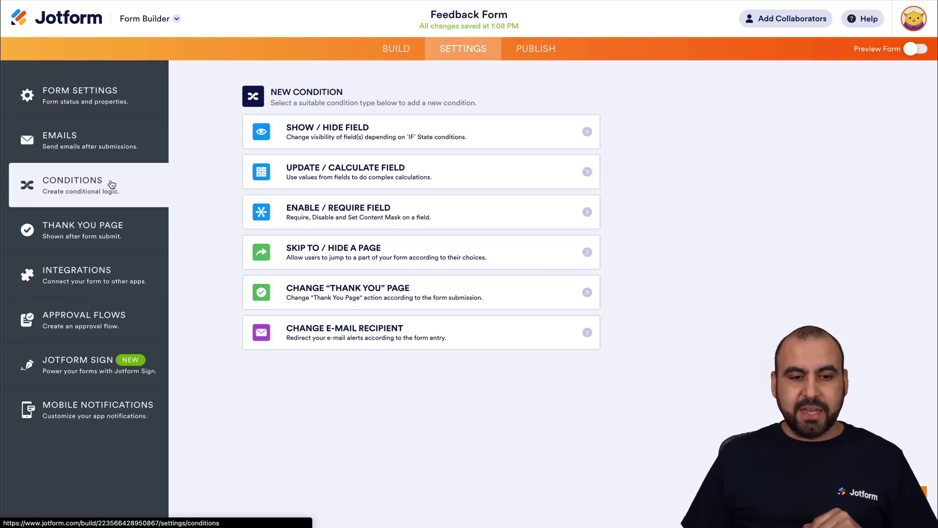
left_click(334, 138)
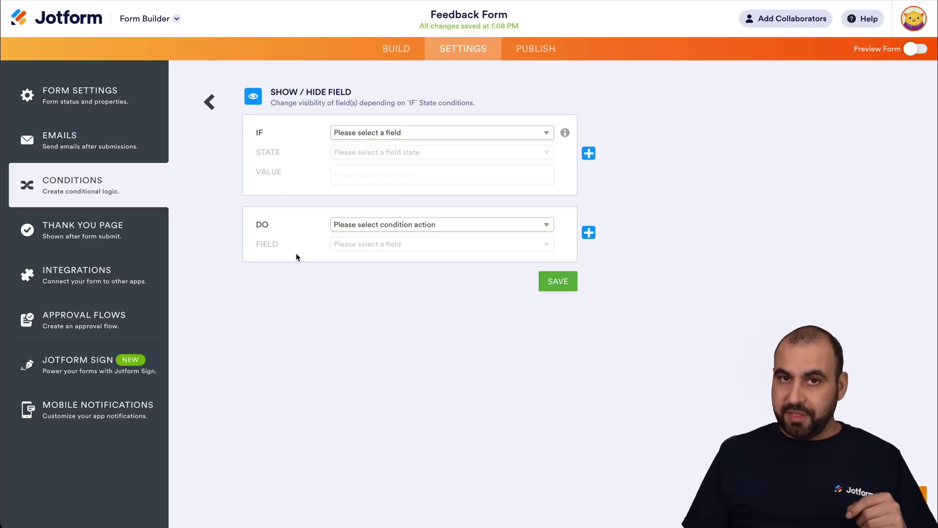
left_click(402, 133)
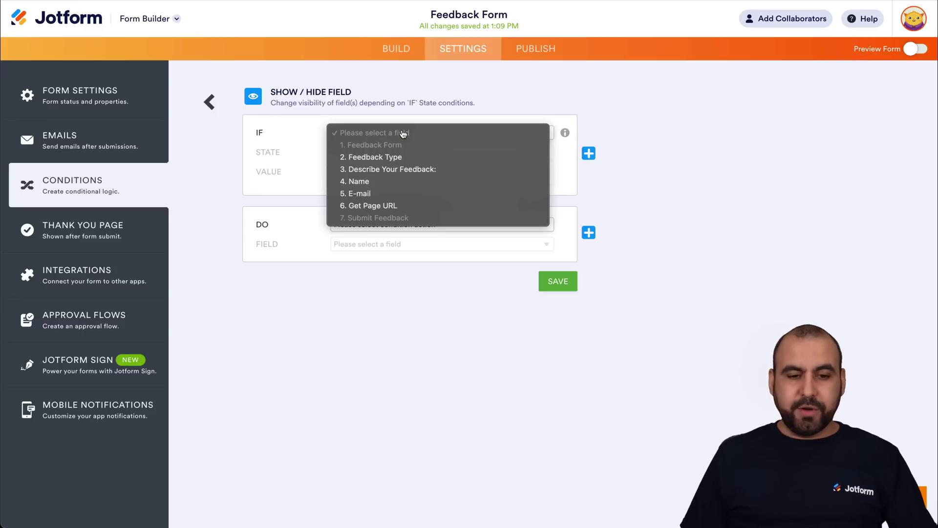
left_click(394, 205)
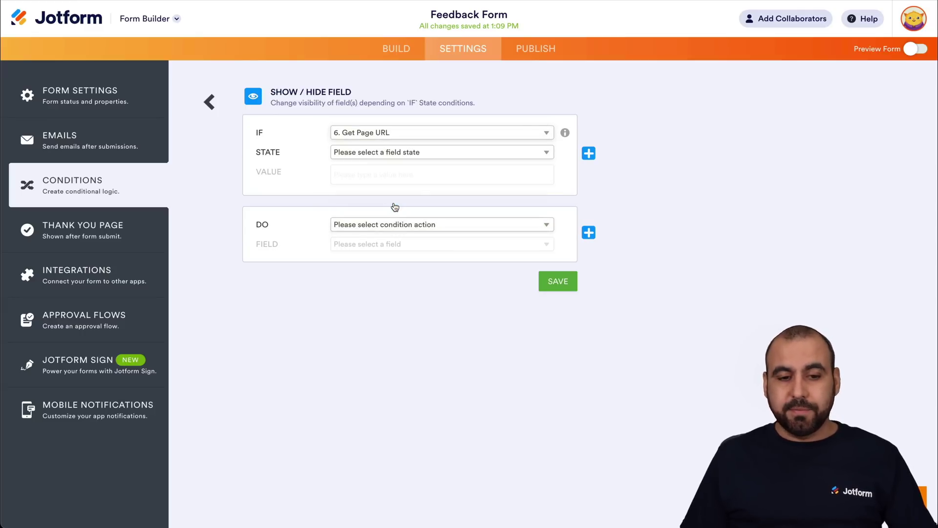
left_click(359, 156)
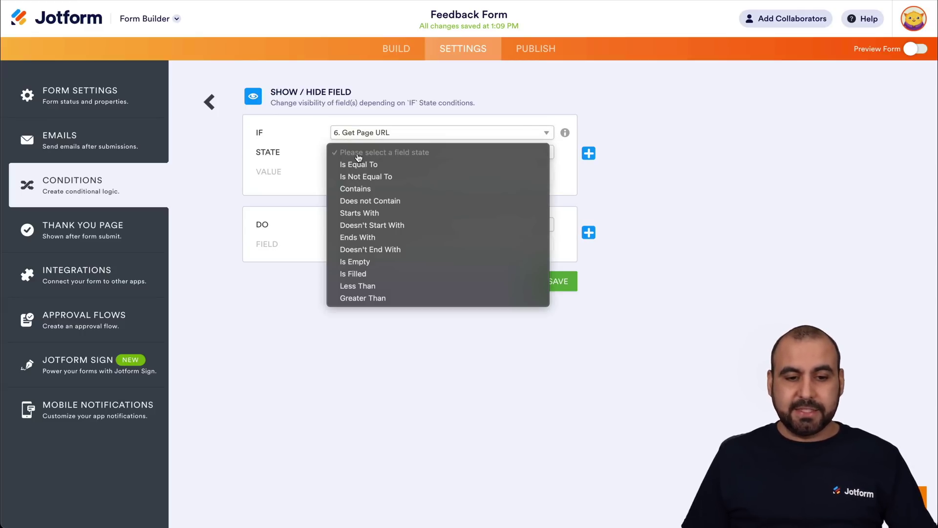
left_click(384, 190)
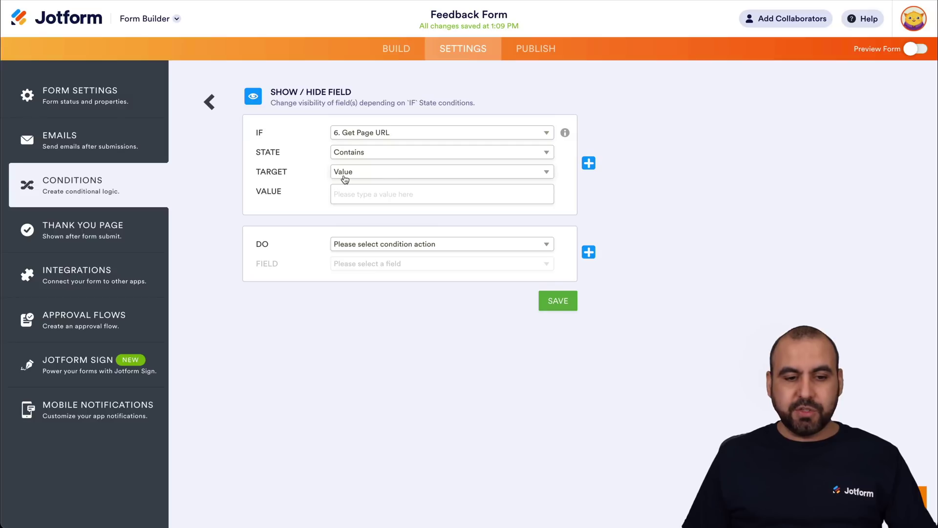
left_click(369, 193)
type("edit")
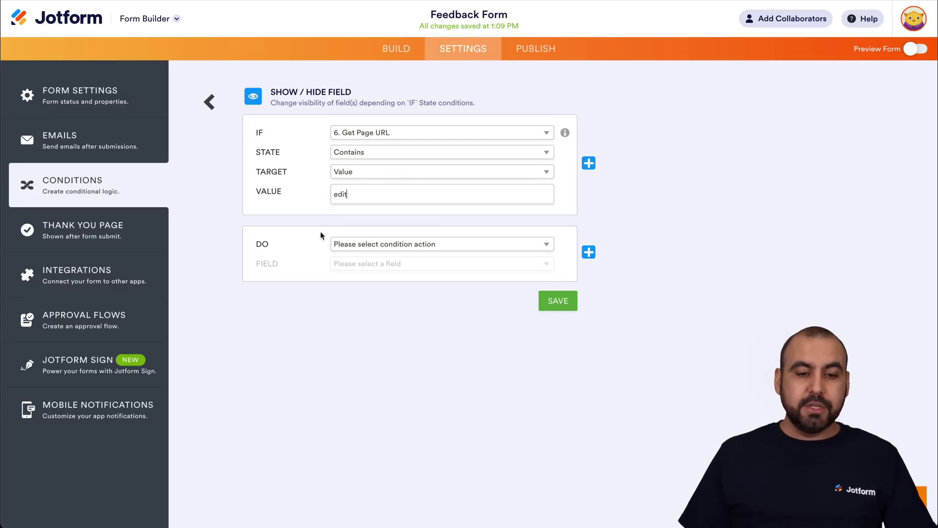
Make the condition hide the FOR TESTING field and save it
left_click(385, 249)
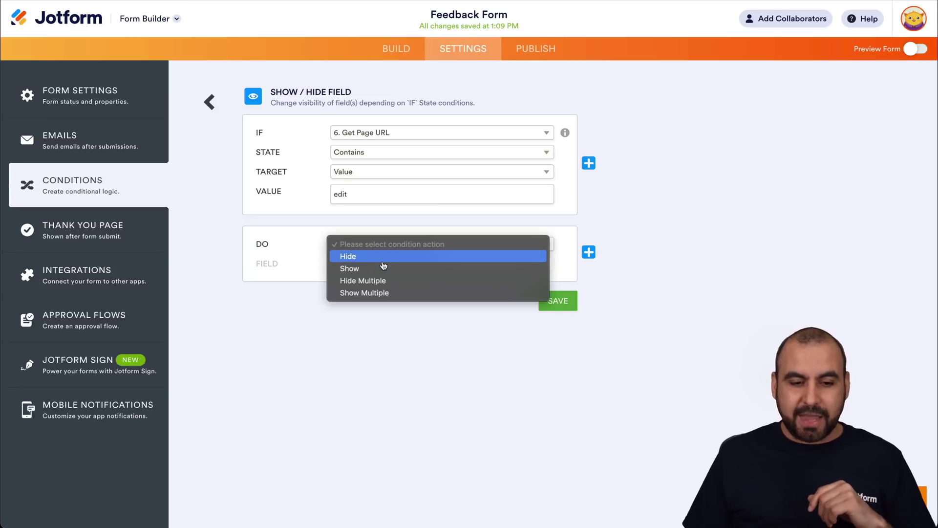
left_click(384, 258)
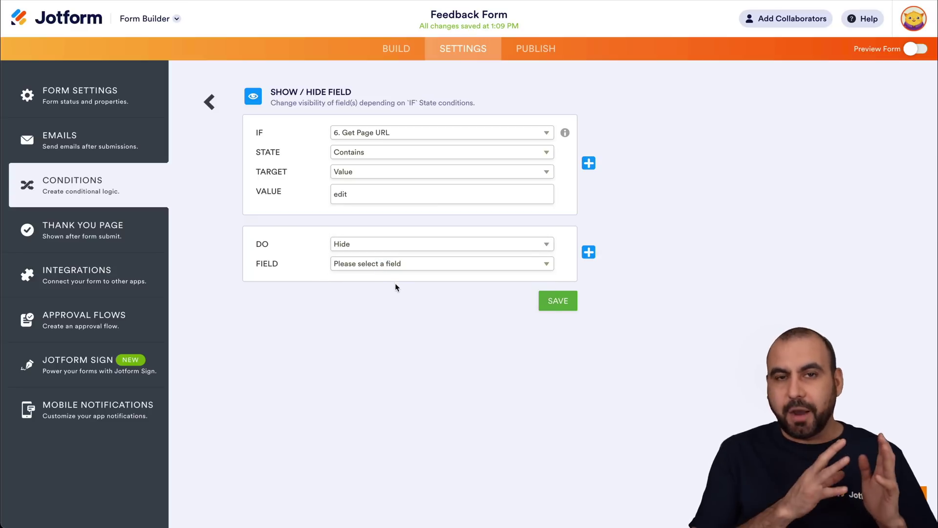
left_click(381, 264)
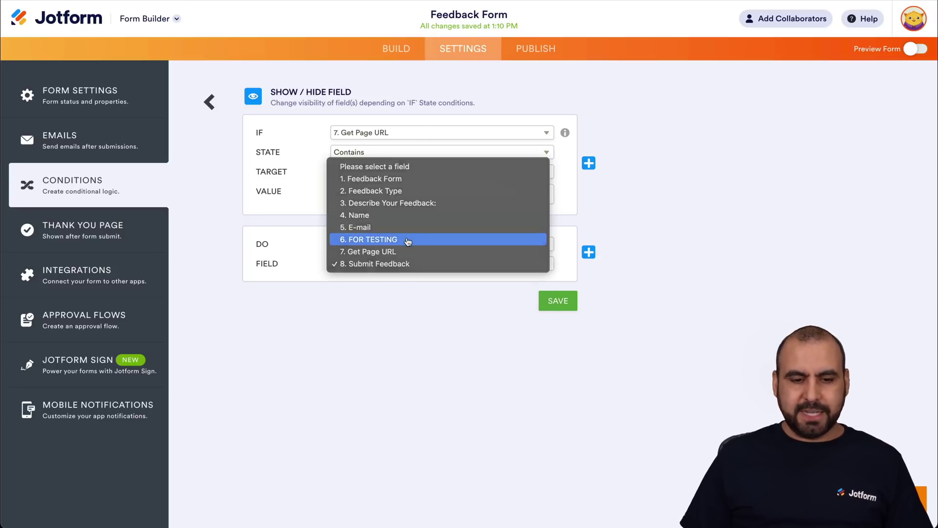
left_click(404, 242)
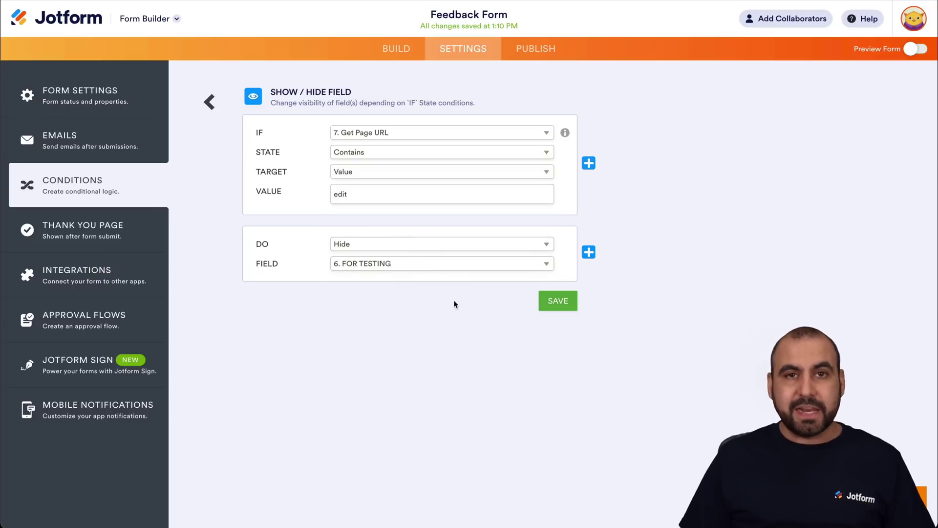
left_click(562, 304)
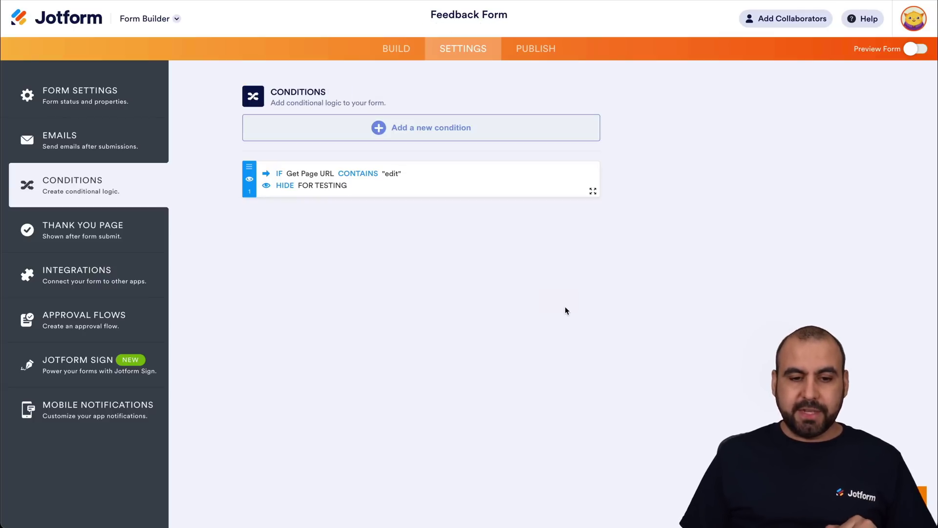
mouse_move(402, 180)
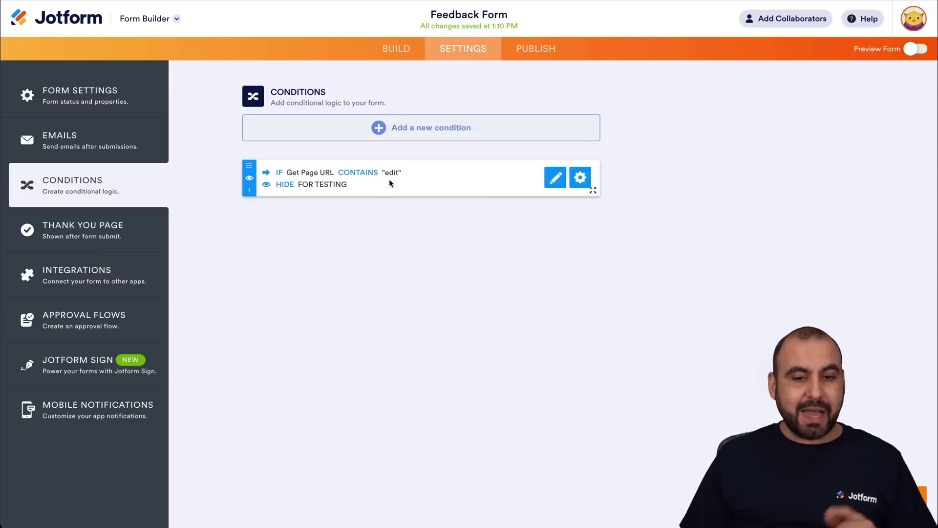
Open the published form in a new tab and check the FOR TESTING field
left_click(538, 52)
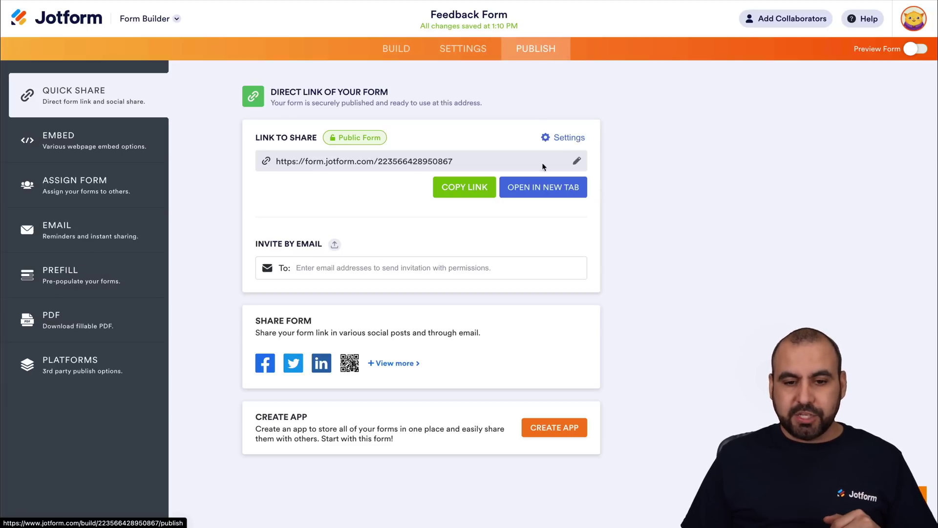
left_click(546, 186)
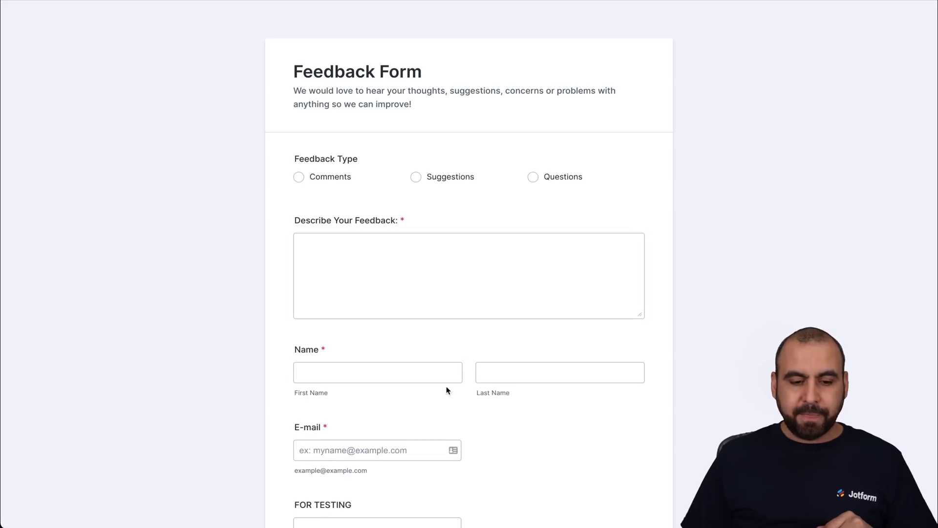
scroll(446, 390, "down", 3)
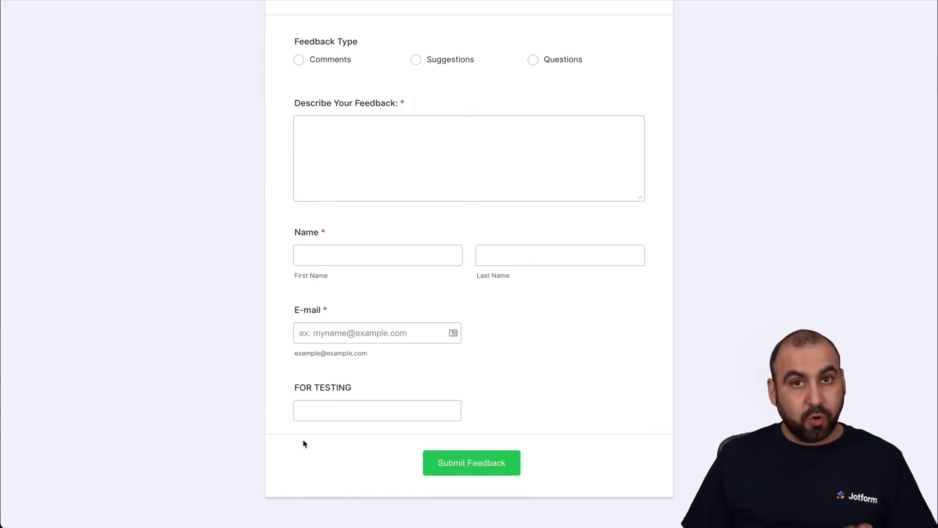
left_click(313, 392)
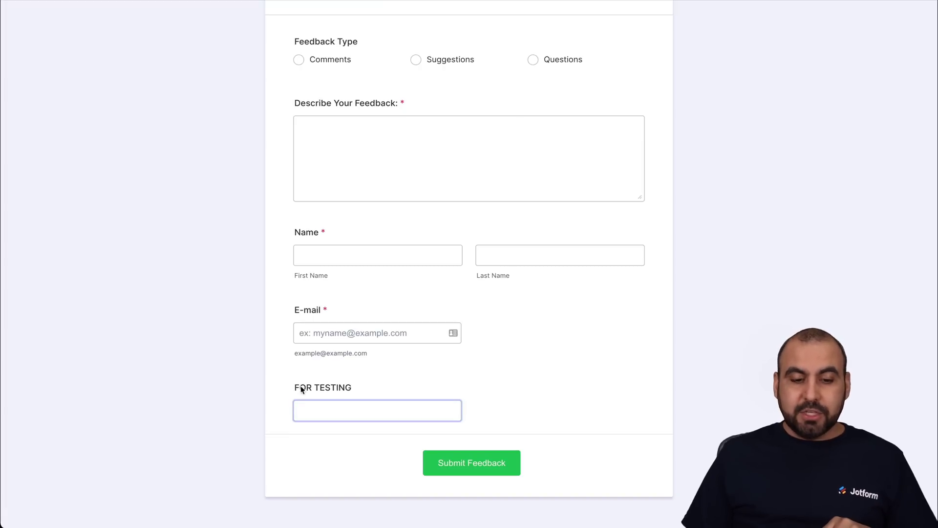
scroll(358, 387, "up", 2)
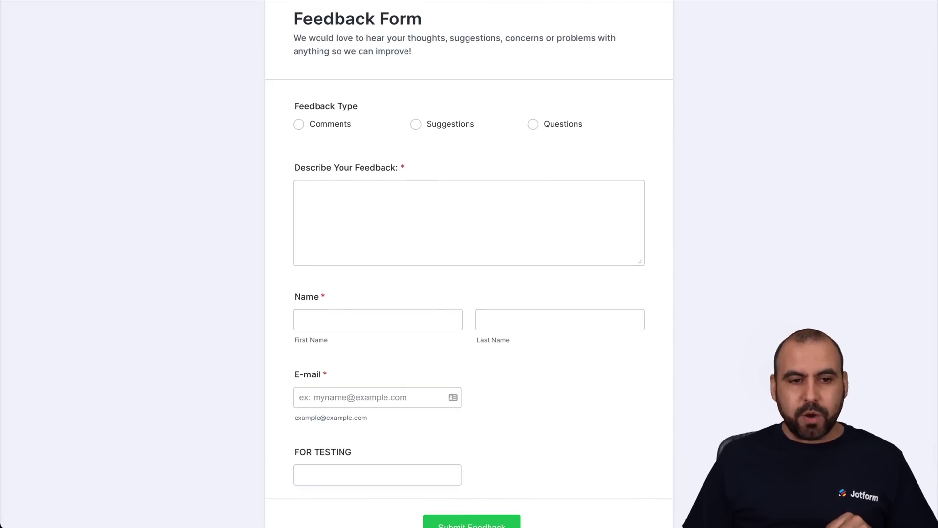
Reload the live form with '?edit' appended to its URL and review the fields
key("super+l")
type("?edit")
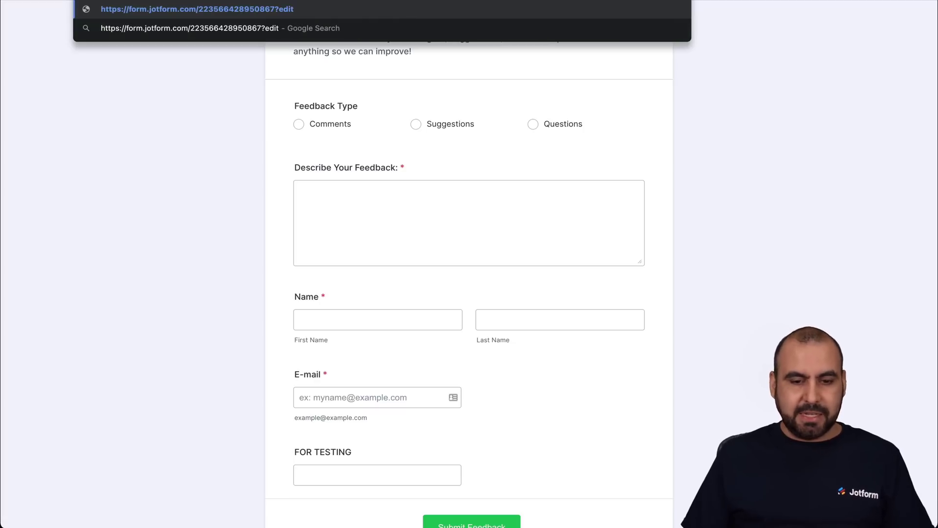
key("Return")
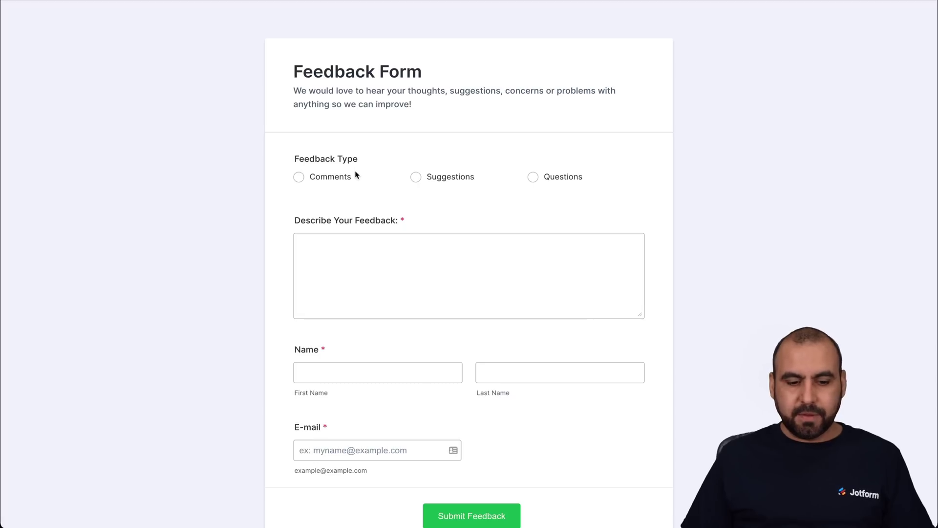
scroll(311, 390, "down", 2)
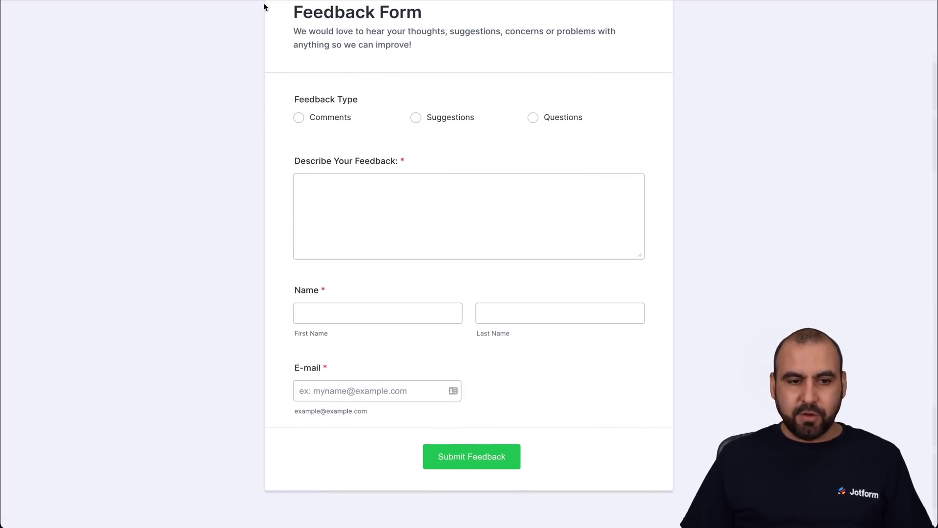
scroll(303, 224, "left", 5)
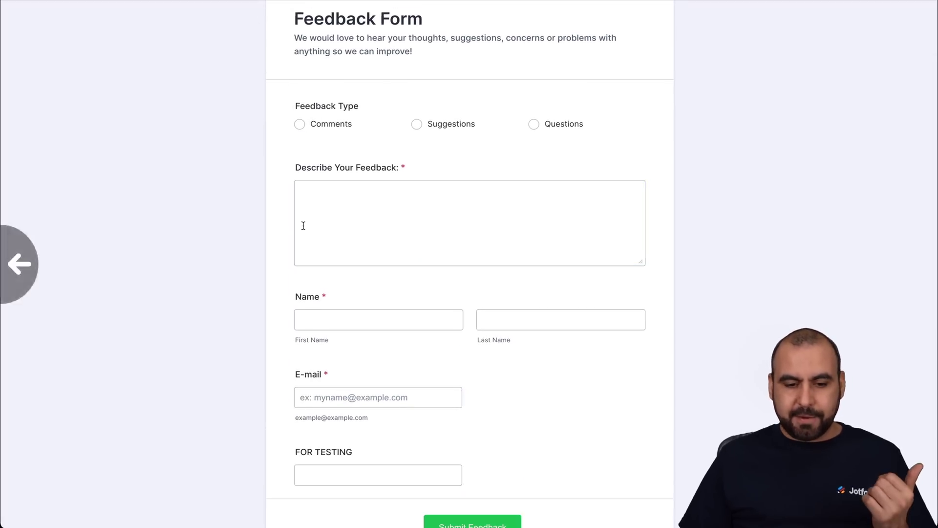
left_click(331, 470)
scroll(364, 454, "right", 5)
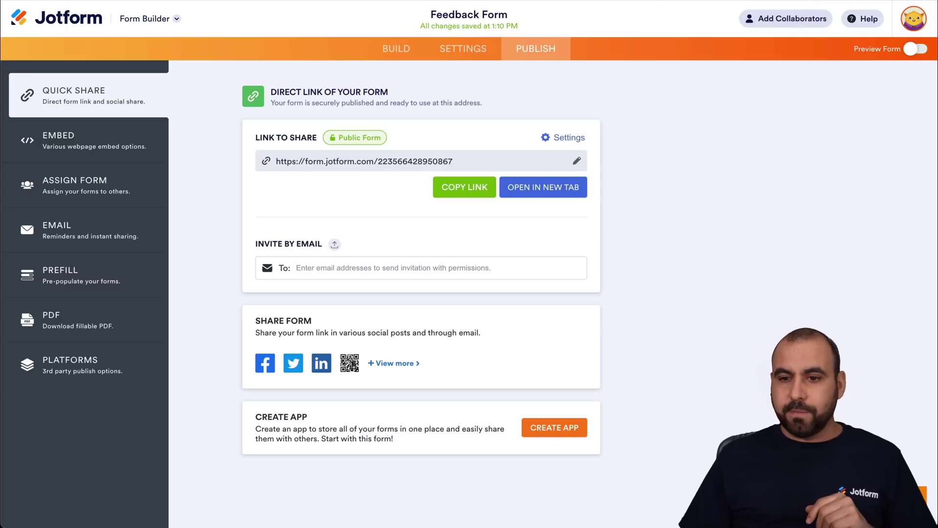
Review the FOR TESTING field's Options and Advanced properties in the builder
left_click(387, 49)
scroll(331, 332, "down", 5)
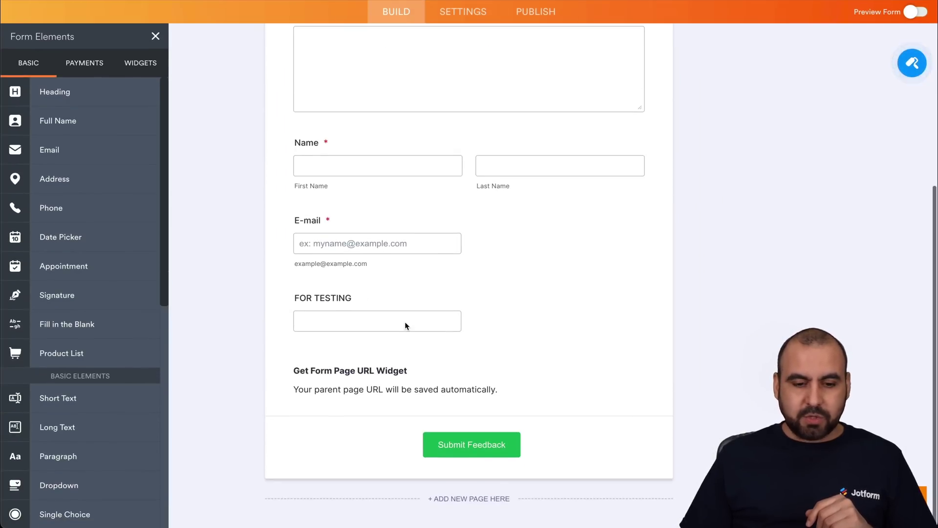
left_click(416, 327)
left_click(665, 318)
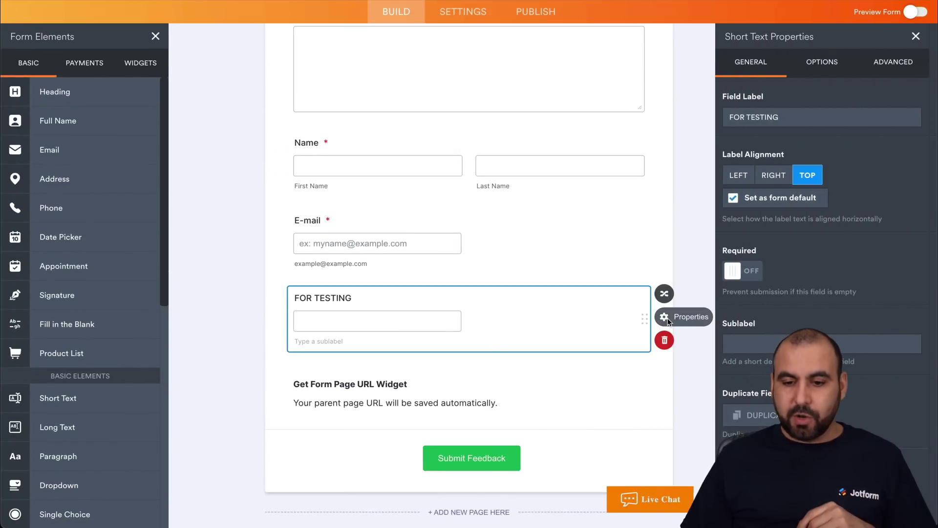
left_click(838, 64)
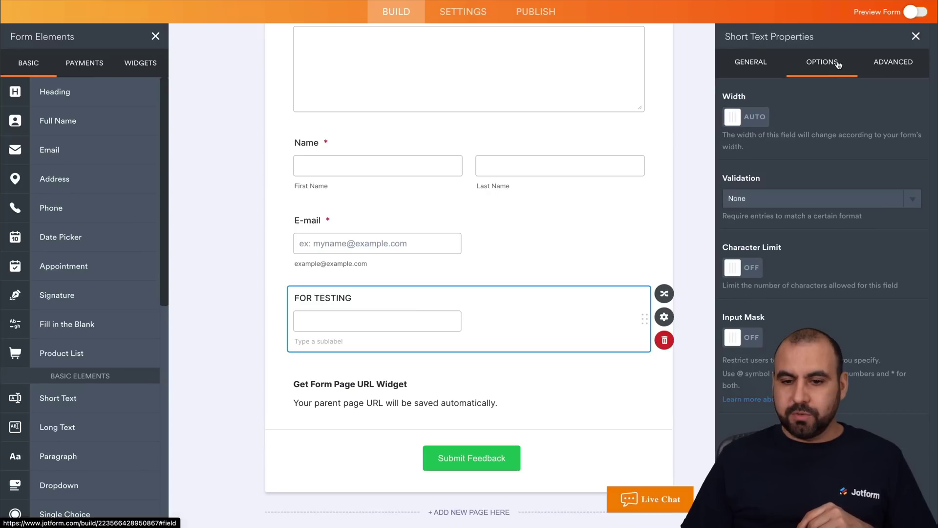
left_click(876, 63)
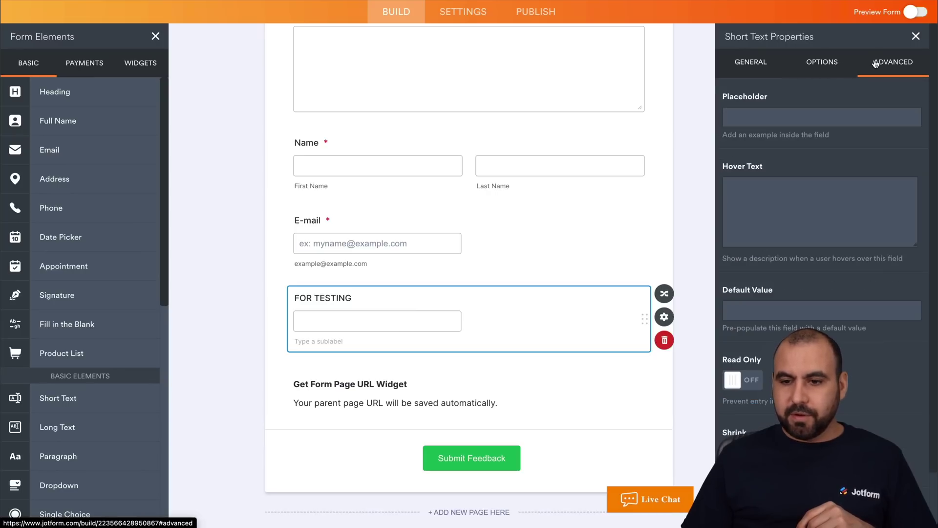
scroll(833, 148, "down", 2)
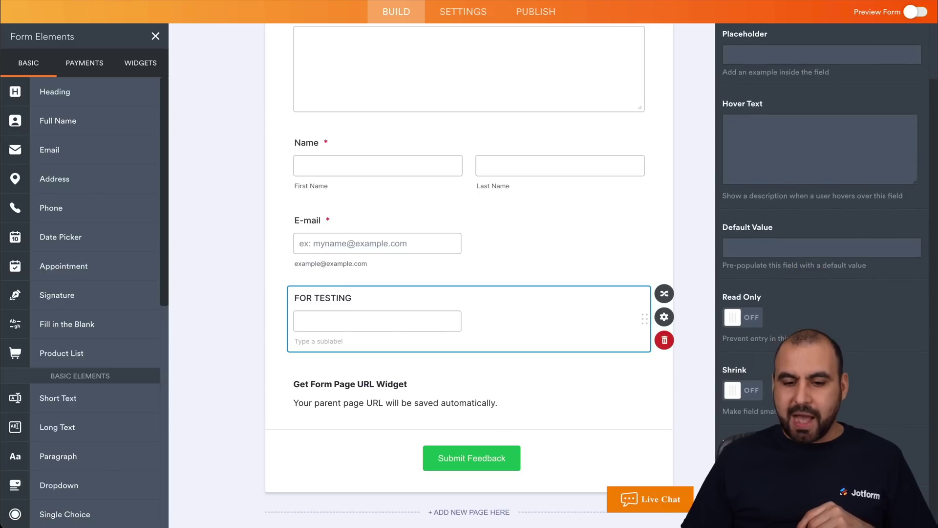
left_click(660, 270)
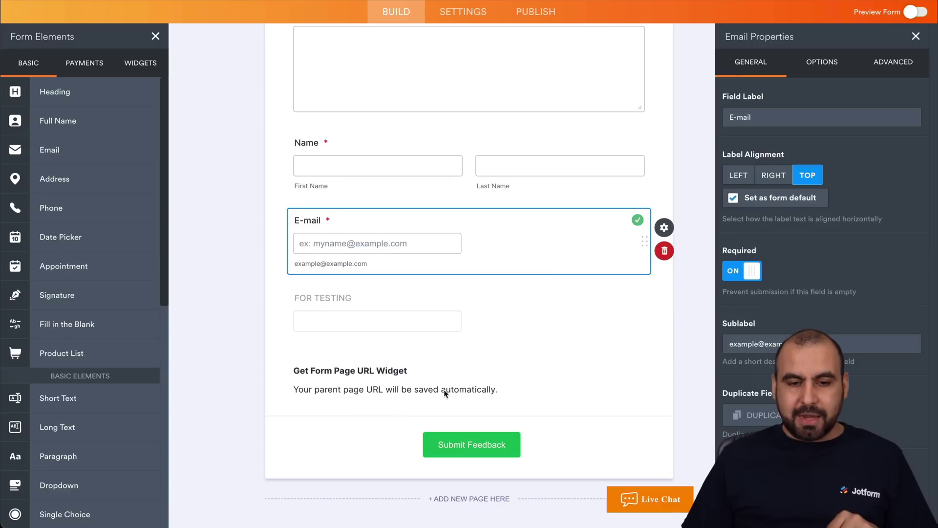
scroll(467, 364, "up", 5)
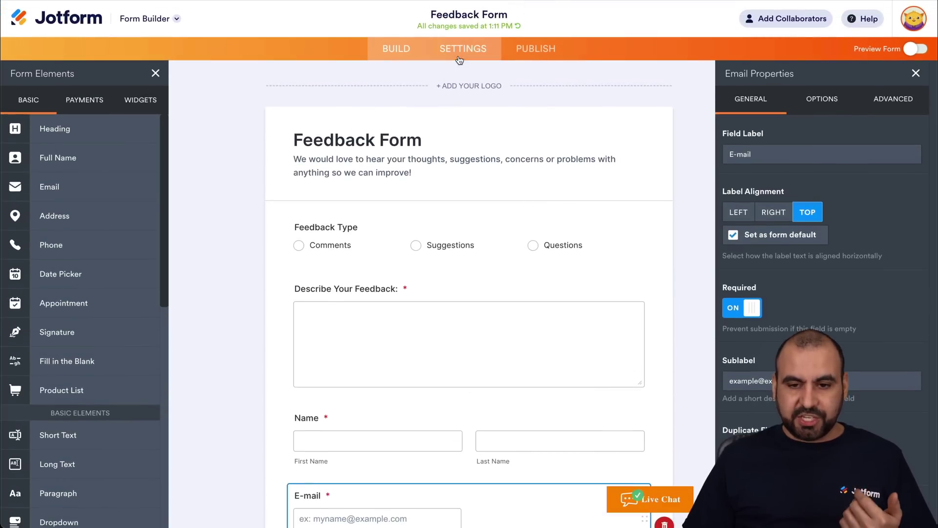
Edit the page-URL condition so it shows FOR TESTING instead of hiding it, and save
left_click(462, 56)
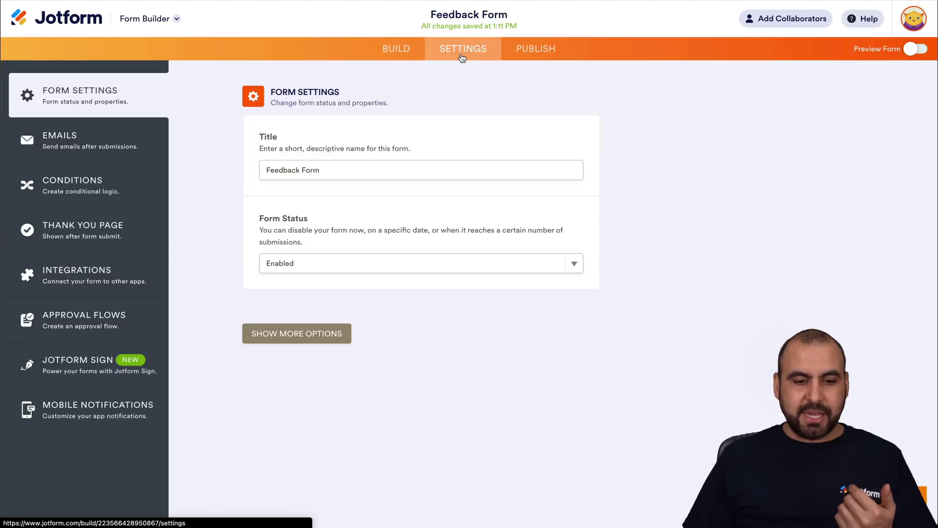
left_click(67, 201)
mouse_move(556, 179)
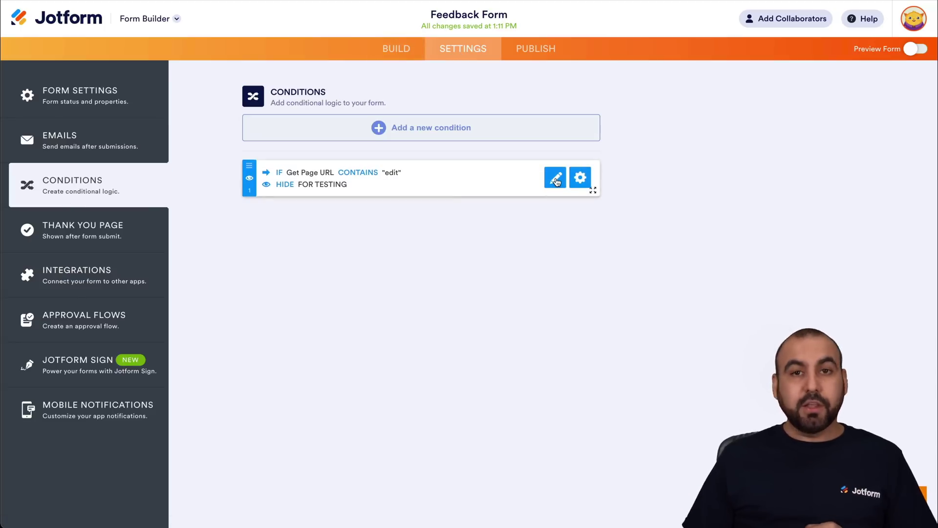
left_click(556, 180)
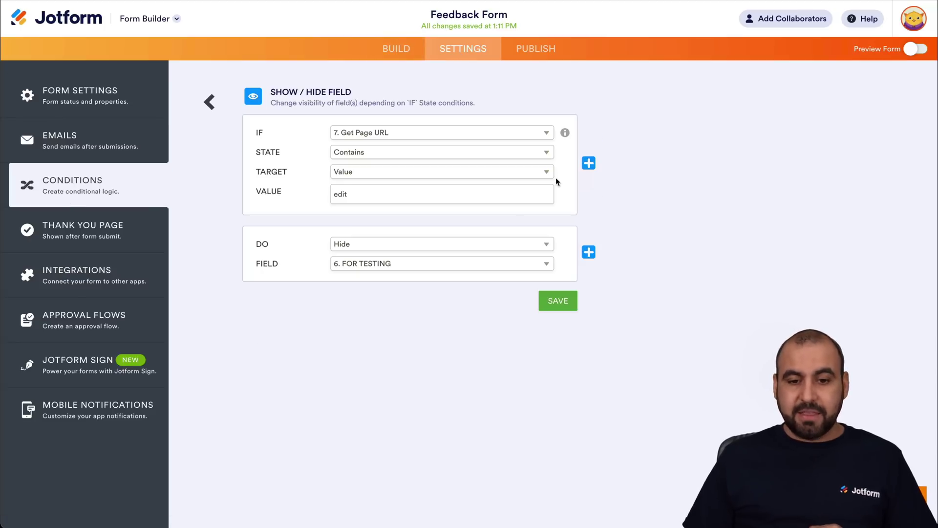
left_click(383, 250)
left_click(378, 256)
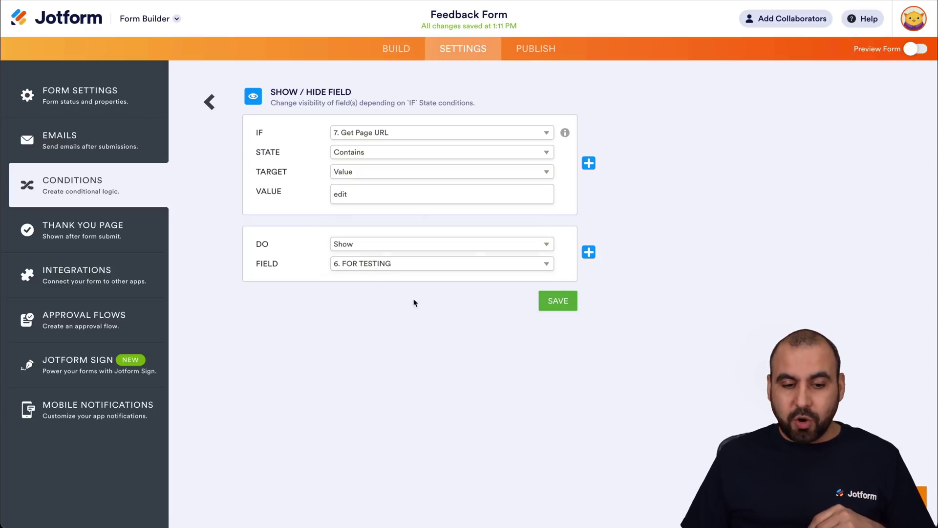
left_click(552, 297)
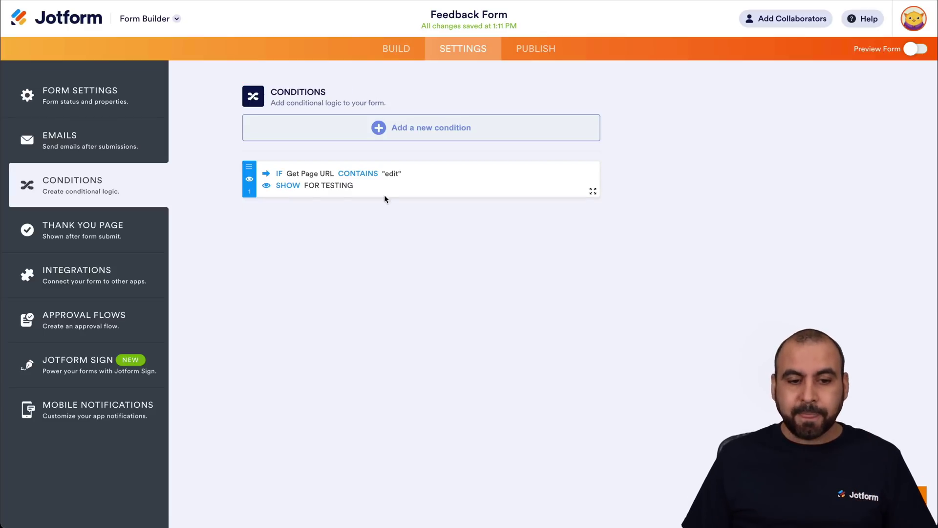
left_click(535, 48)
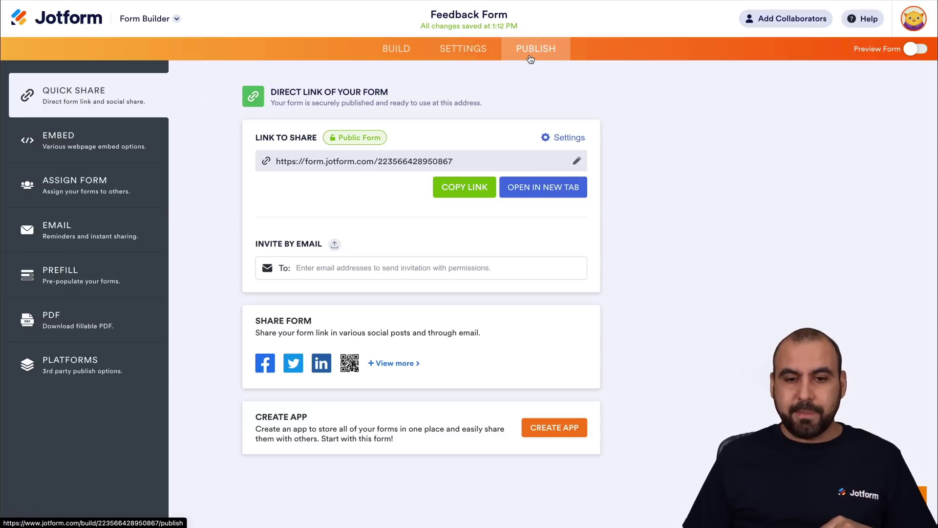
Open the live form in a new tab and confirm FOR TESTING is absent
left_click(534, 188)
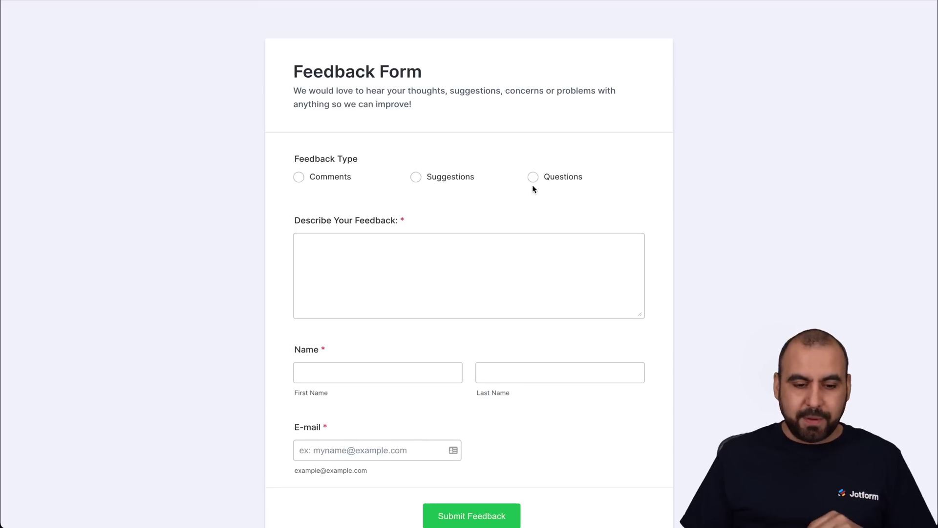
scroll(342, 413, "down", 2)
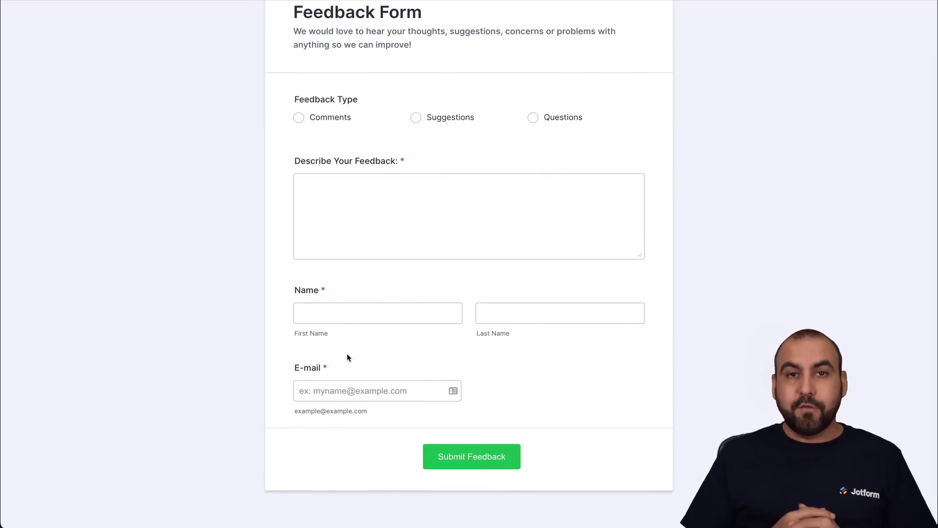
scroll(348, 358, "up", 2)
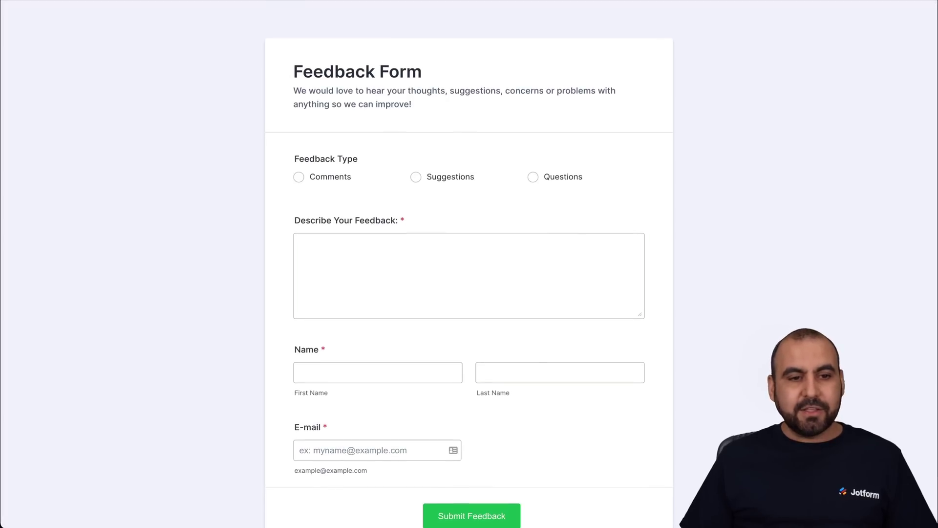
Reload the live form with '?edit' appended to its URL and find FOR TESTING below E-mail
key("super+l")
key("Right")
type("?edit")
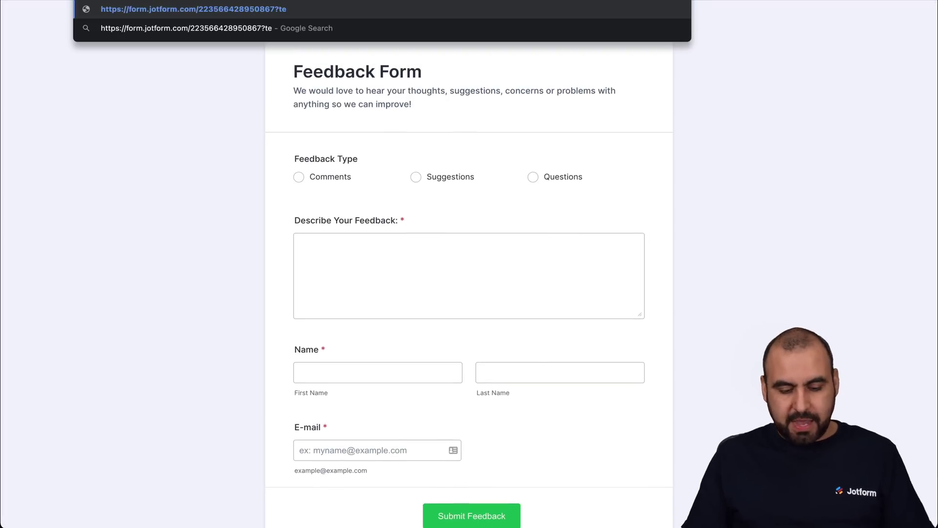
key("Return")
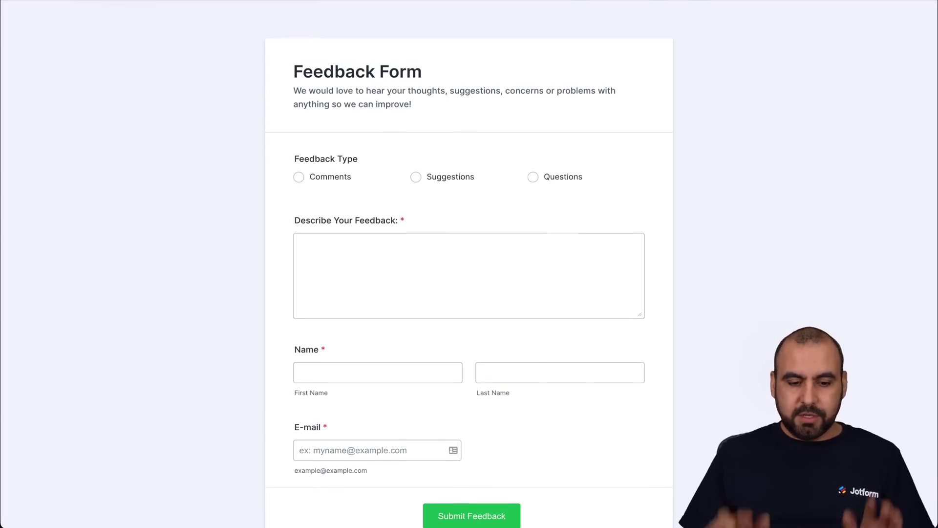
scroll(401, 402, "down", 3)
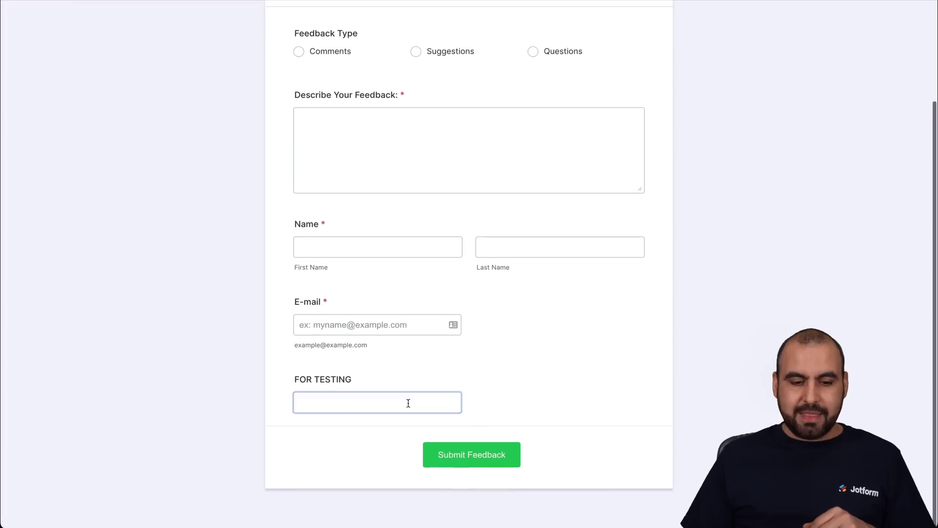